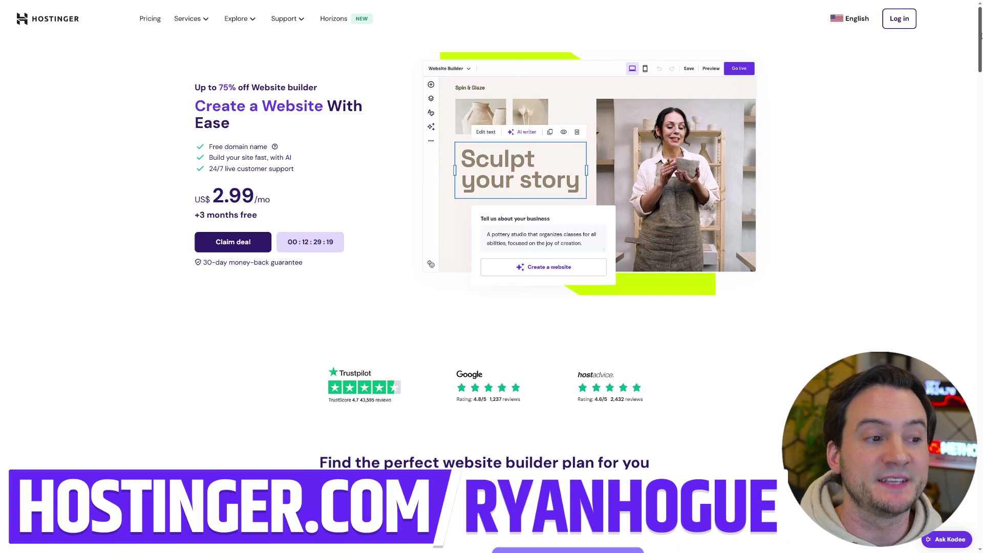
Step: Add Business Website Builder to the cart on a 48-month term at US$ 3.99/month
{"action": "scroll", "coordinate": [980, 35], "scroll_direction": "down", "scroll_amount": 1}
{"action": "left_click_drag", "start_coordinate": [981, 42], "coordinate": [971, 95]}
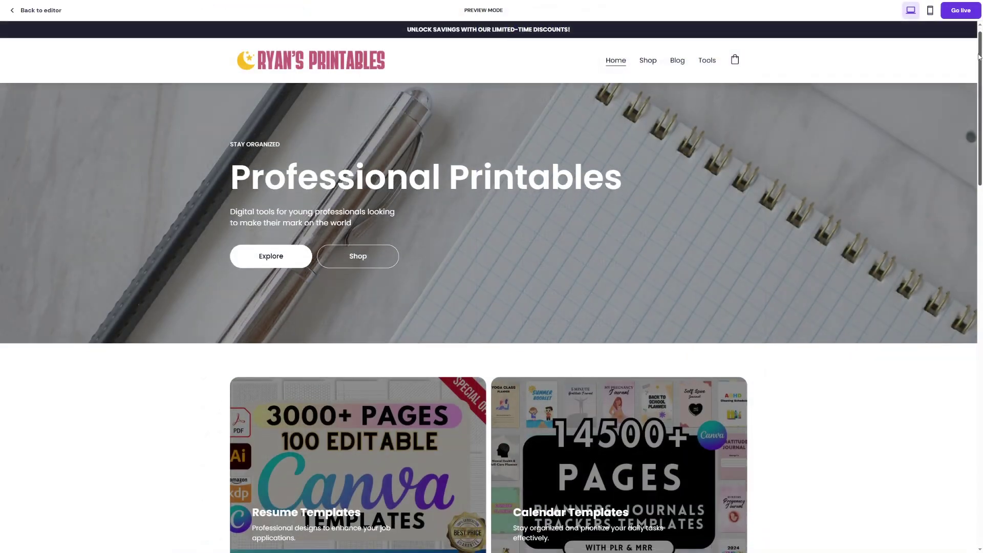
{"action": "left_click_drag", "start_coordinate": [978, 57], "coordinate": [959, 201]}
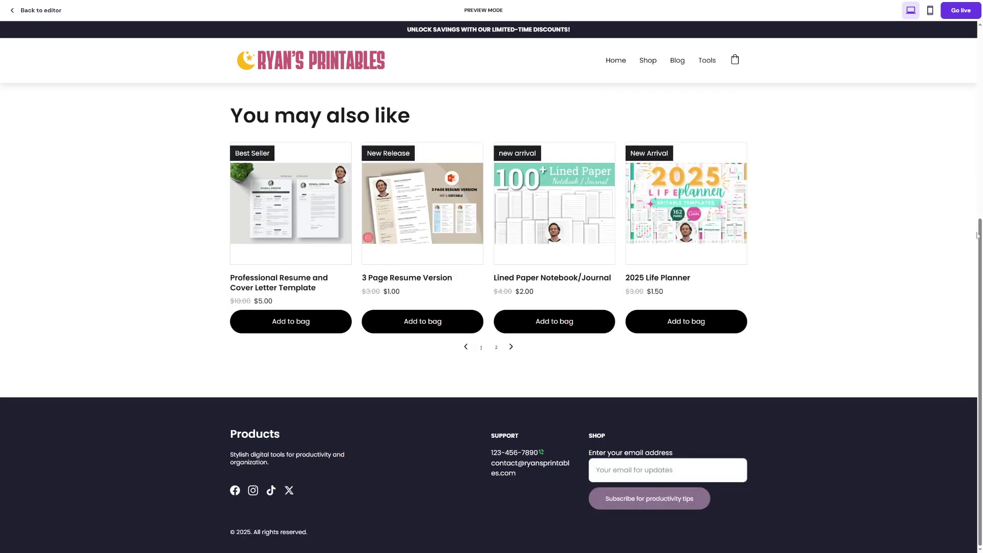
{"action": "left_click_drag", "start_coordinate": [977, 235], "coordinate": [981, 88]}
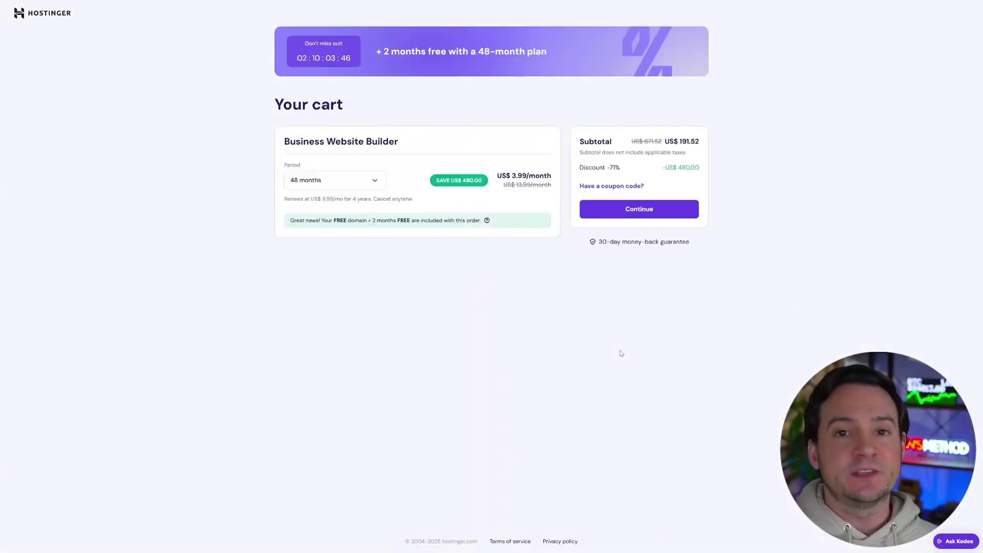
Step: Enter the discount coupon code and apply it to the Business Website Builder cart
{"action": "left_click", "coordinate": [628, 191]}
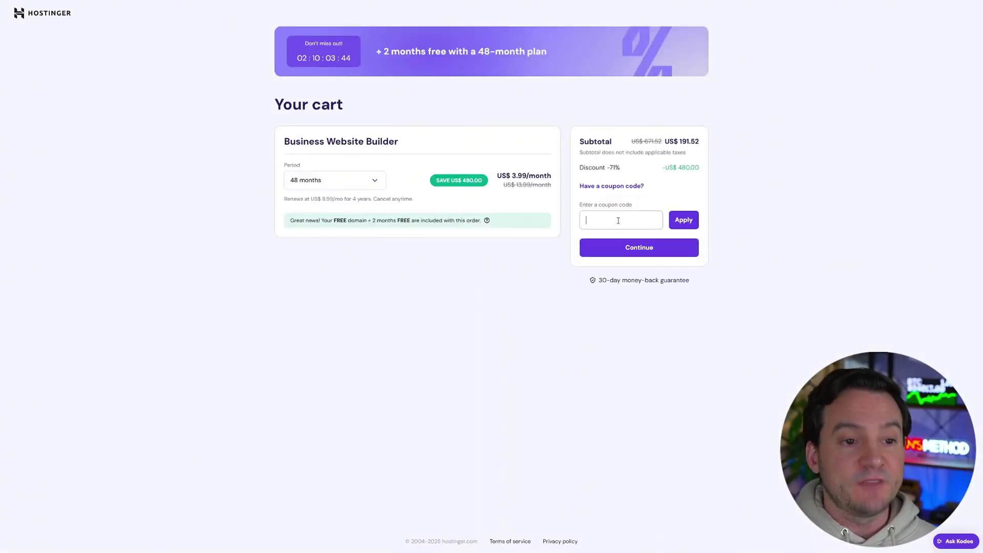
{"action": "type", "text": "RYANHOGUE"}
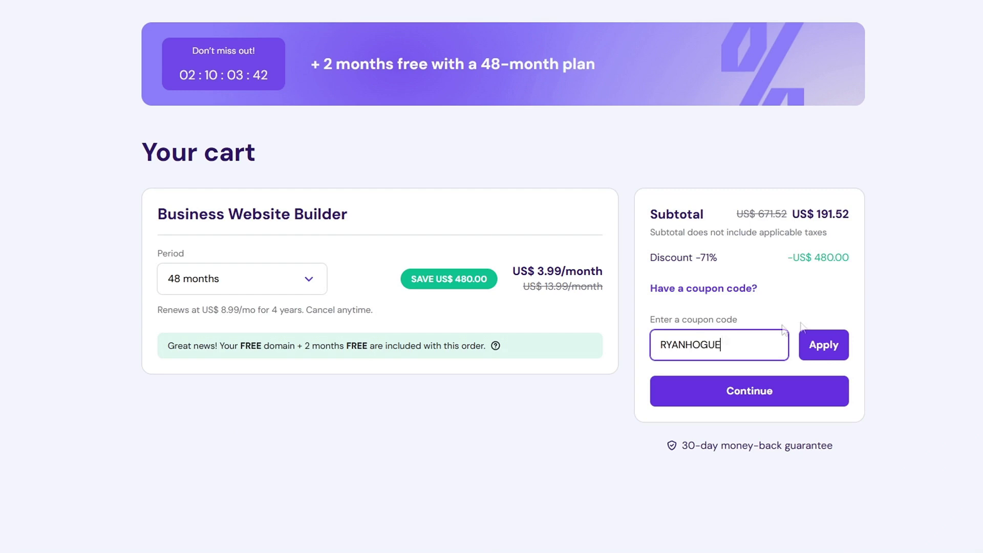
{"action": "left_click", "coordinate": [830, 344]}
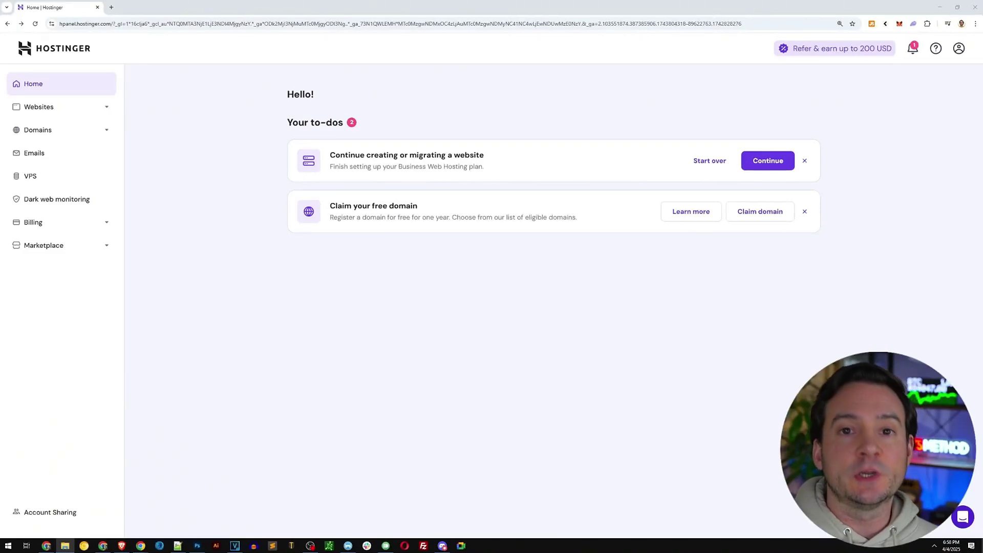
Step: Resume website setup choosing Myself or my business, Create a website, and Hostinger Website Builder
{"action": "left_click", "coordinate": [768, 160]}
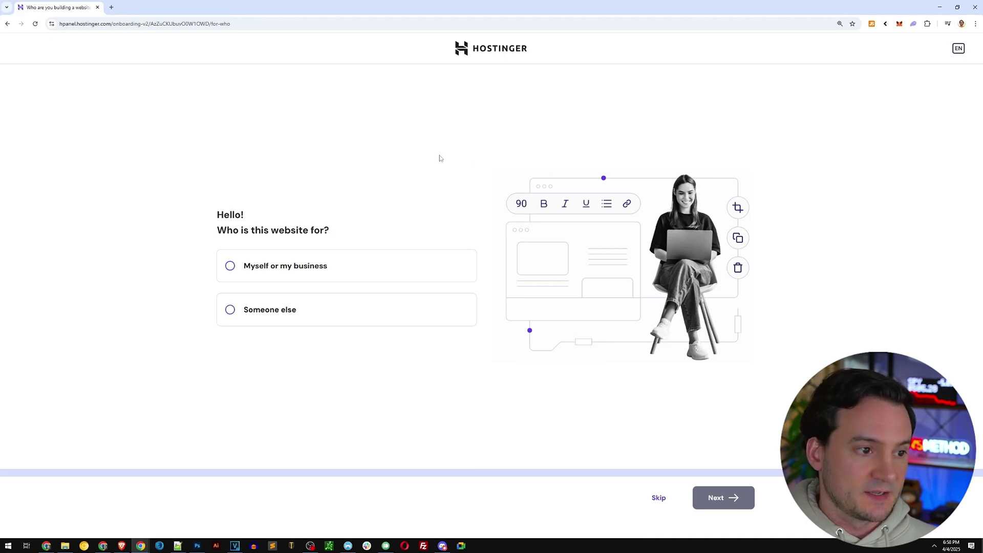
{"action": "left_click", "coordinate": [275, 266]}
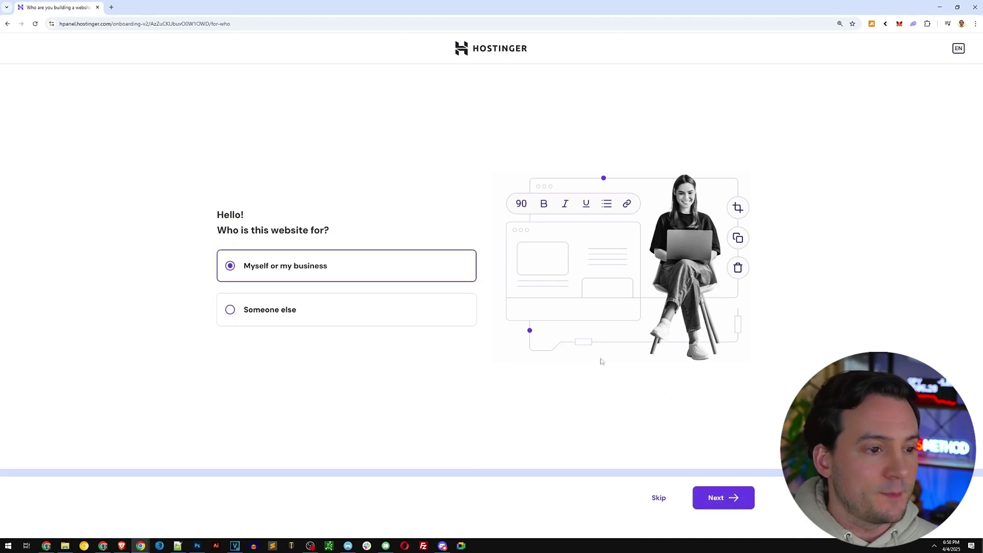
{"action": "left_click", "coordinate": [732, 494]}
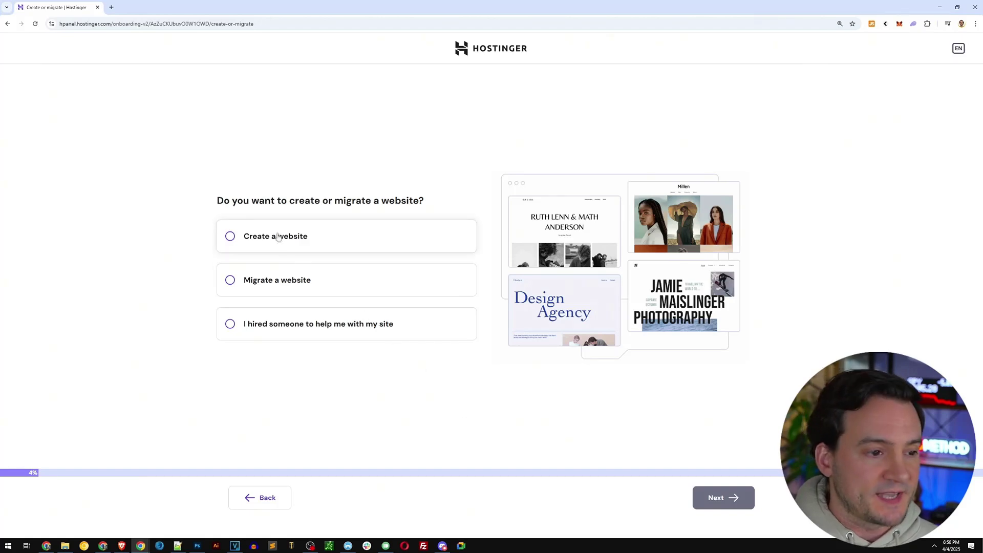
{"action": "left_click", "coordinate": [278, 239]}
{"action": "left_click", "coordinate": [725, 499]}
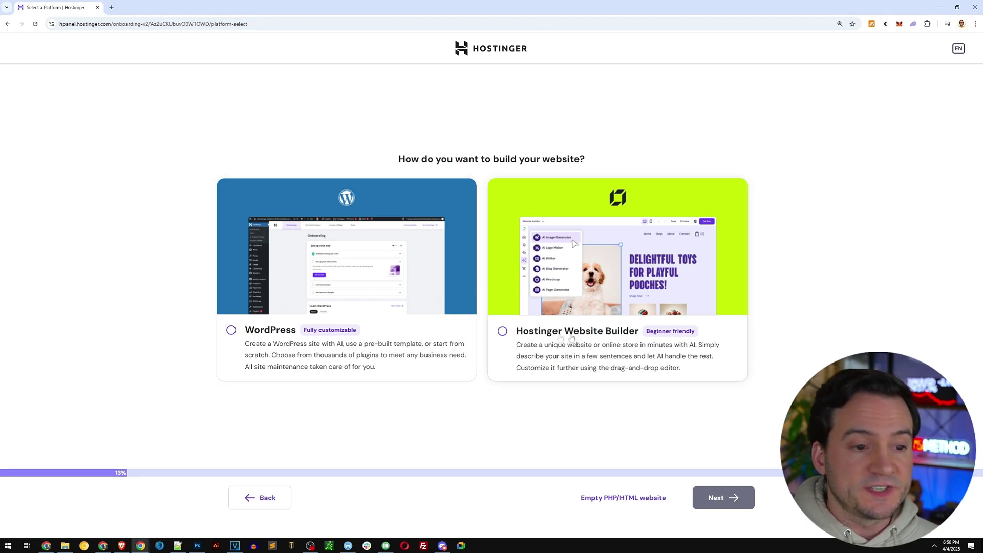
{"action": "left_click", "coordinate": [502, 332]}
{"action": "left_click", "coordinate": [715, 497]}
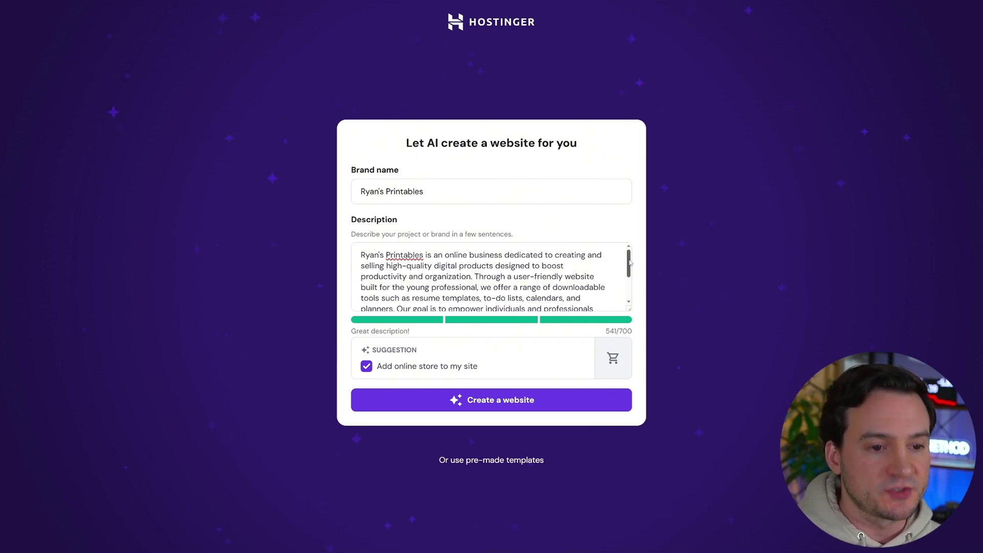
Step: Review the Ryan's Printables description with online store enabled and have AI create the website
{"action": "left_click_drag", "start_coordinate": [630, 263], "coordinate": [630, 264]}
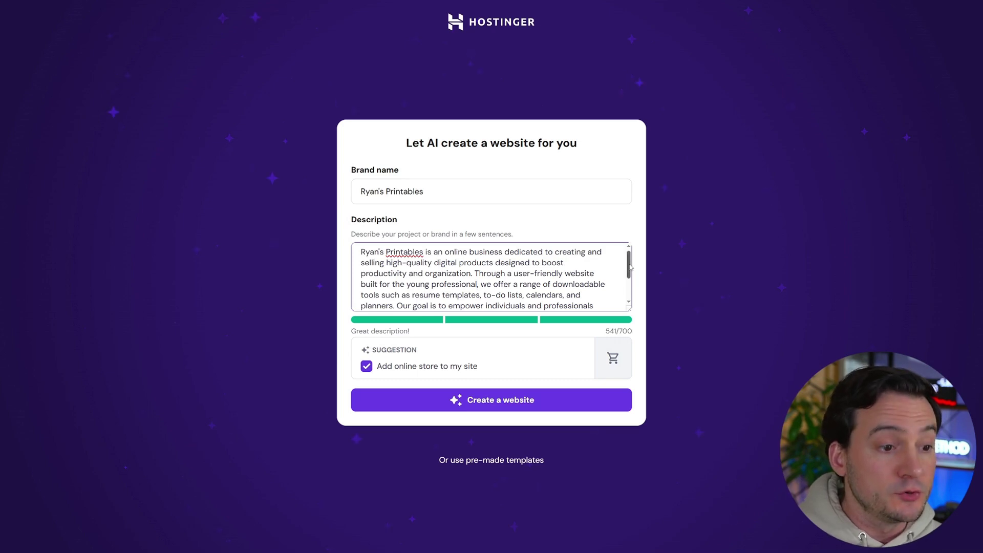
{"action": "scroll", "coordinate": [630, 272], "scroll_direction": "down", "scroll_amount": 1}
{"action": "scroll", "coordinate": [633, 273], "scroll_direction": "down", "scroll_amount": 1}
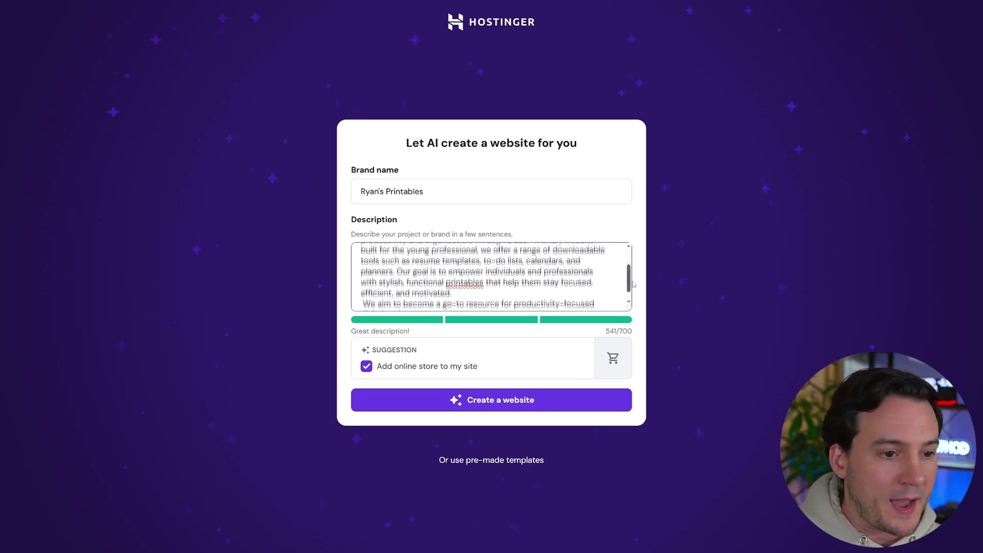
{"action": "scroll", "coordinate": [633, 287], "scroll_direction": "down", "scroll_amount": 2}
{"action": "scroll", "coordinate": [633, 287], "scroll_direction": "down", "scroll_amount": 1}
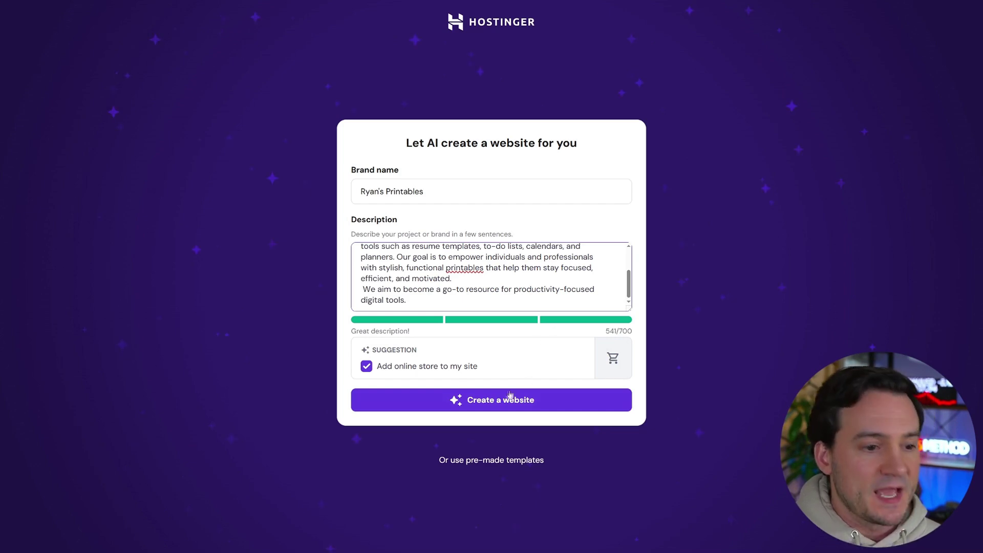
{"action": "left_click", "coordinate": [494, 402]}
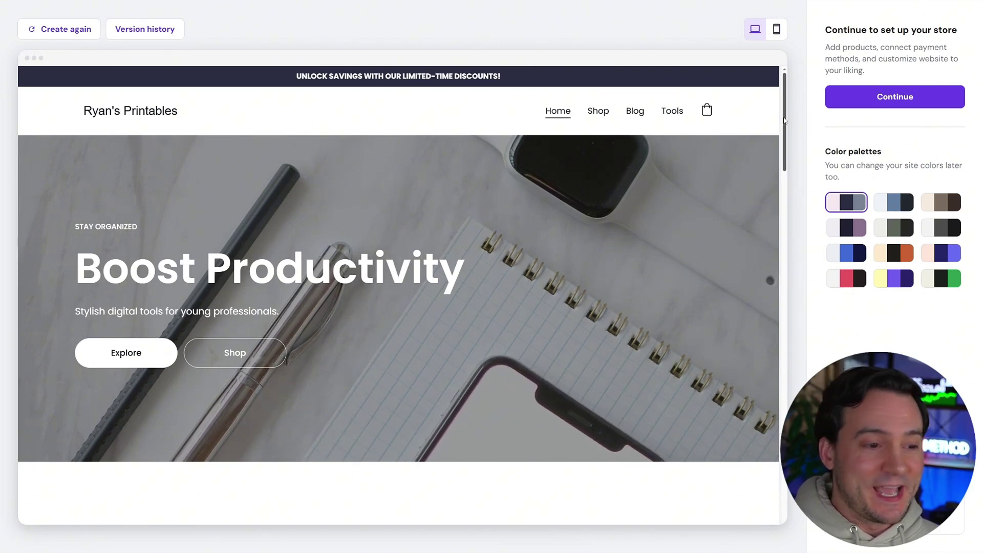
Step: Browse the generated site and try the slate blue, brown, grey-black and olive palettes
{"action": "scroll", "coordinate": [782, 122], "scroll_direction": "down", "scroll_amount": 1}
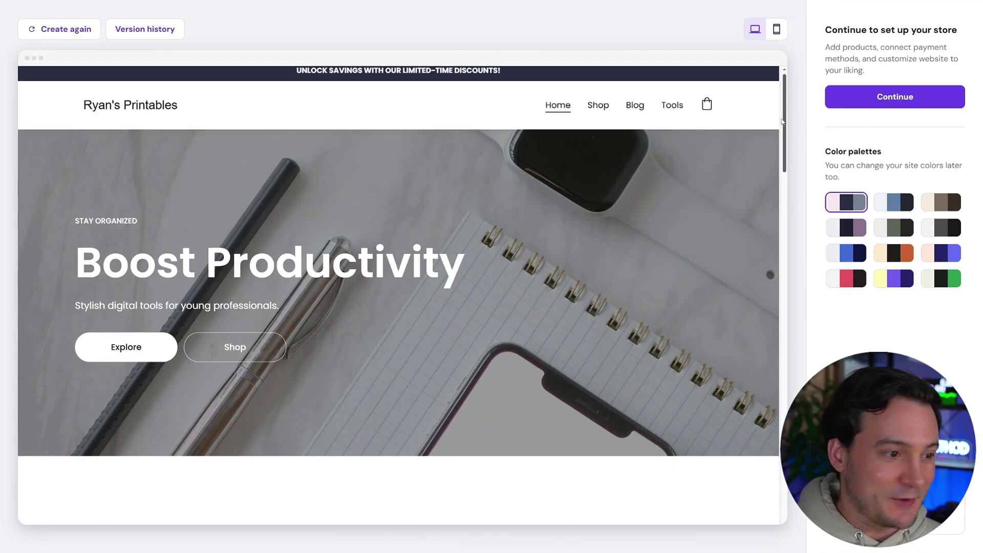
{"action": "scroll", "coordinate": [783, 124], "scroll_direction": "down", "scroll_amount": 5}
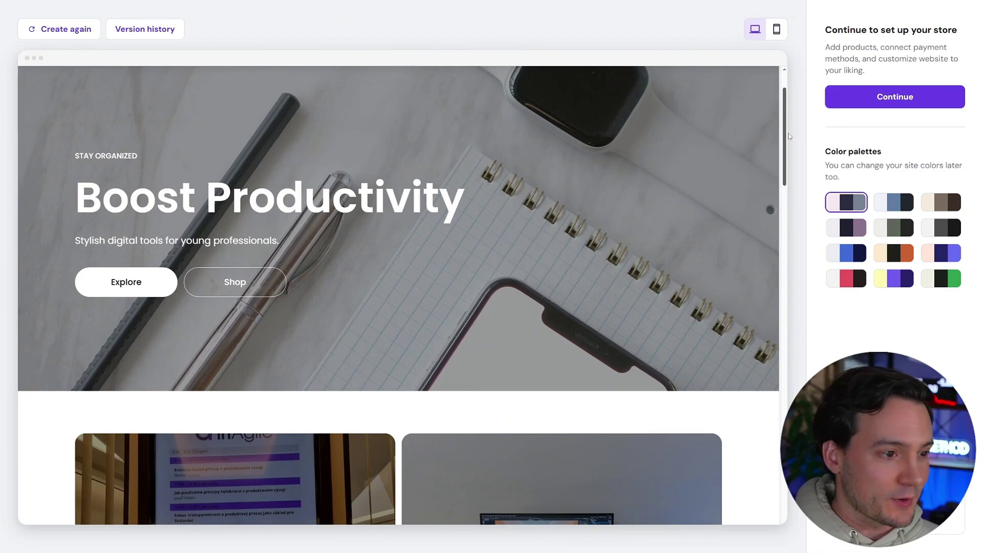
{"action": "scroll", "coordinate": [788, 134], "scroll_direction": "down", "scroll_amount": 1}
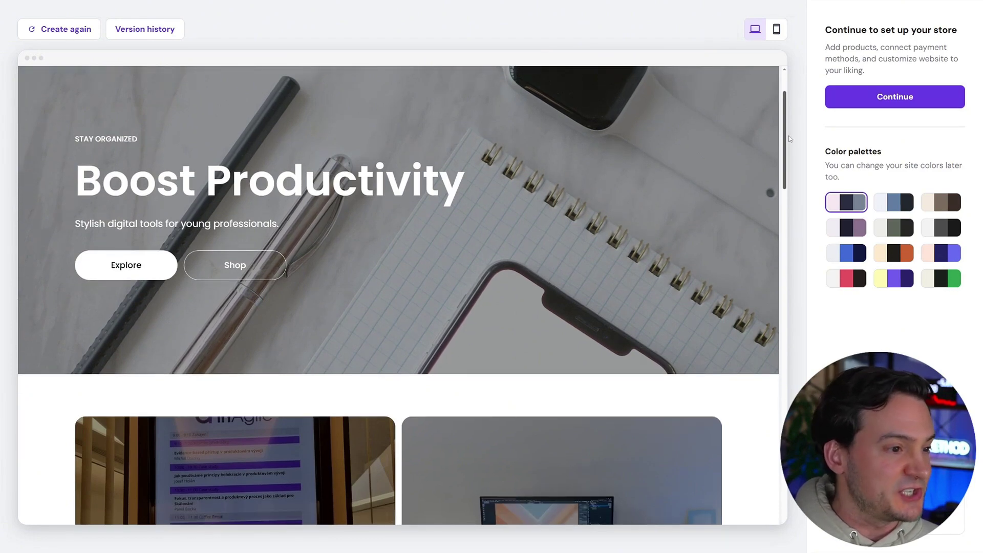
{"action": "left_click_drag", "start_coordinate": [789, 138], "coordinate": [797, 461]}
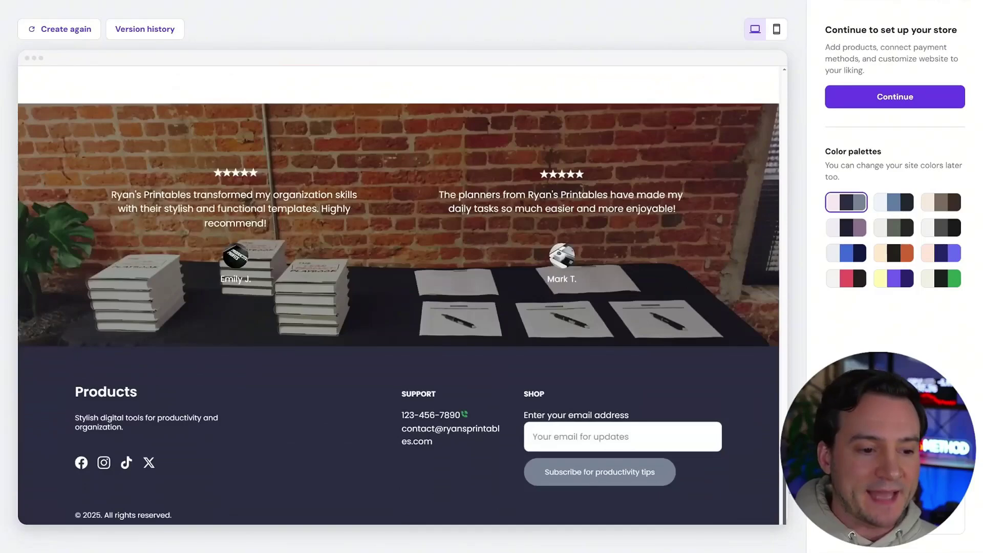
{"action": "left_click", "coordinate": [893, 202]}
{"action": "left_click", "coordinate": [941, 202]}
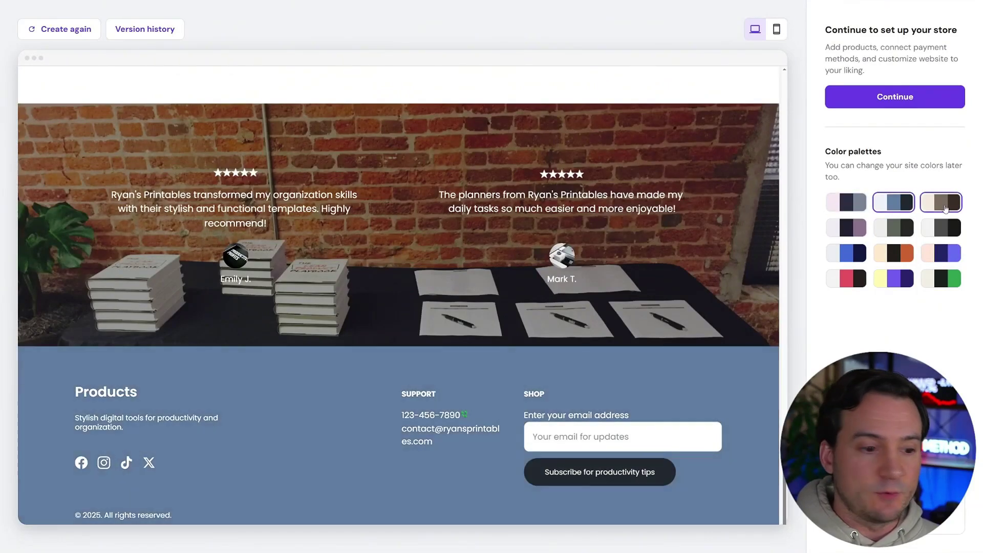
{"action": "left_click", "coordinate": [945, 226]}
{"action": "left_click", "coordinate": [893, 227]}
Step: Settle on the dark navy and mauve palette and move on to store setup
{"action": "left_click", "coordinate": [846, 227]}
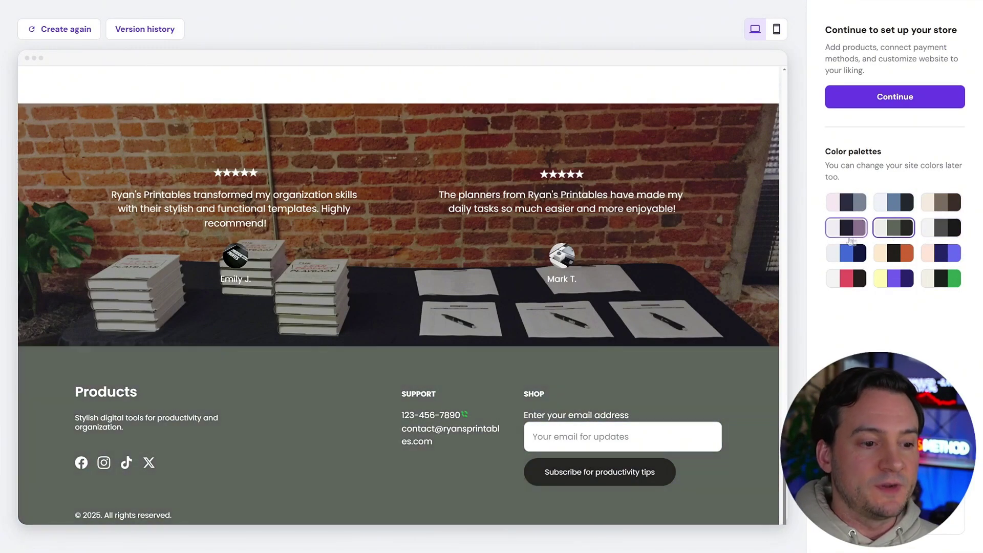
{"action": "left_click", "coordinate": [846, 252]}
{"action": "left_click", "coordinate": [847, 277]}
{"action": "left_click", "coordinate": [848, 256]}
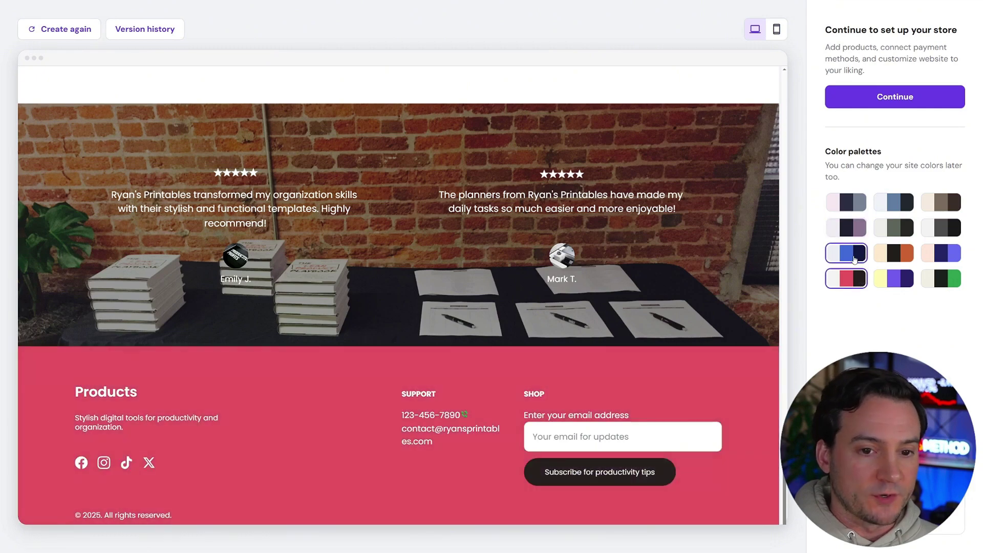
{"action": "left_click", "coordinate": [852, 232]}
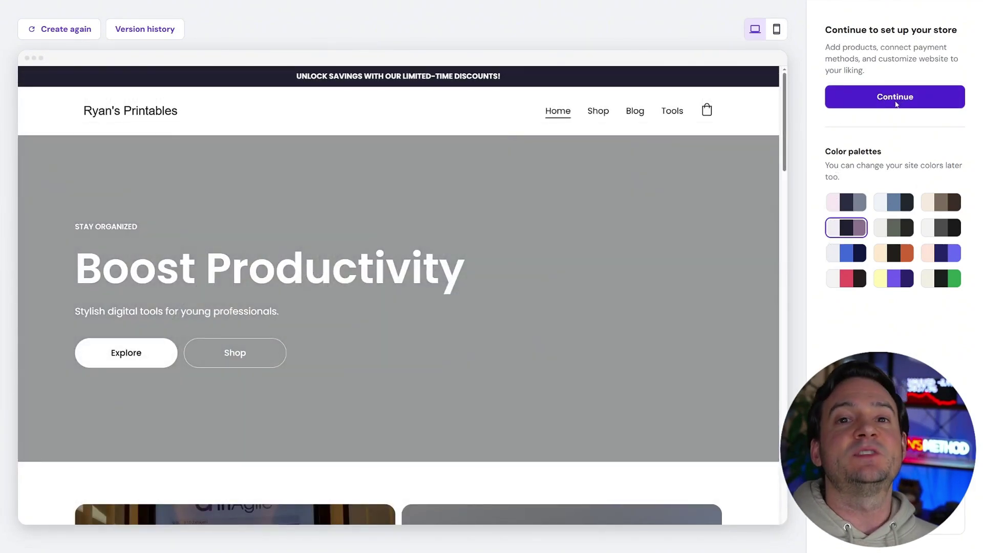
{"action": "left_click", "coordinate": [896, 105]}
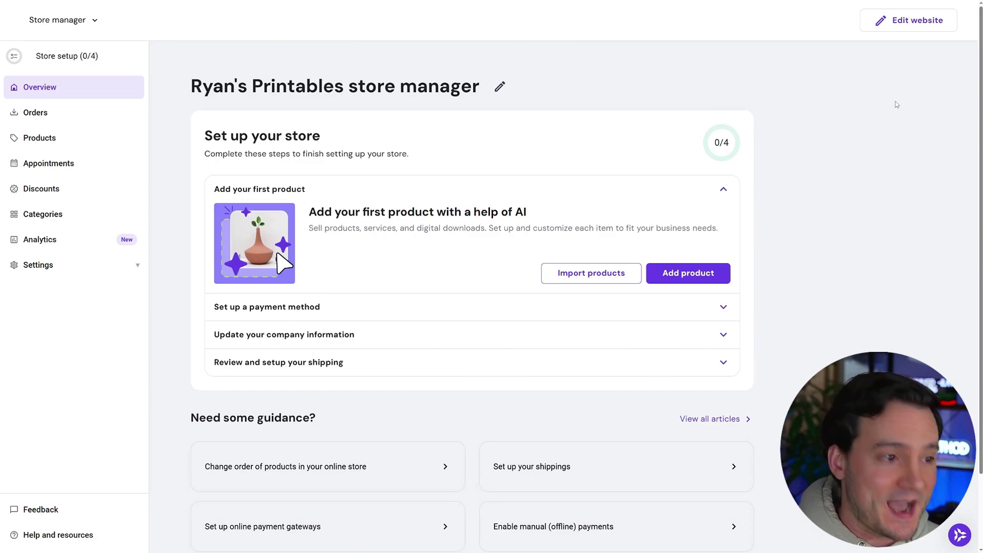
Step: Capture the Add your first product card, then start a new downloadable digital product
{"action": "key", "text": "Print"}
{"action": "left_click_drag", "start_coordinate": [184, 159], "coordinate": [792, 294]}
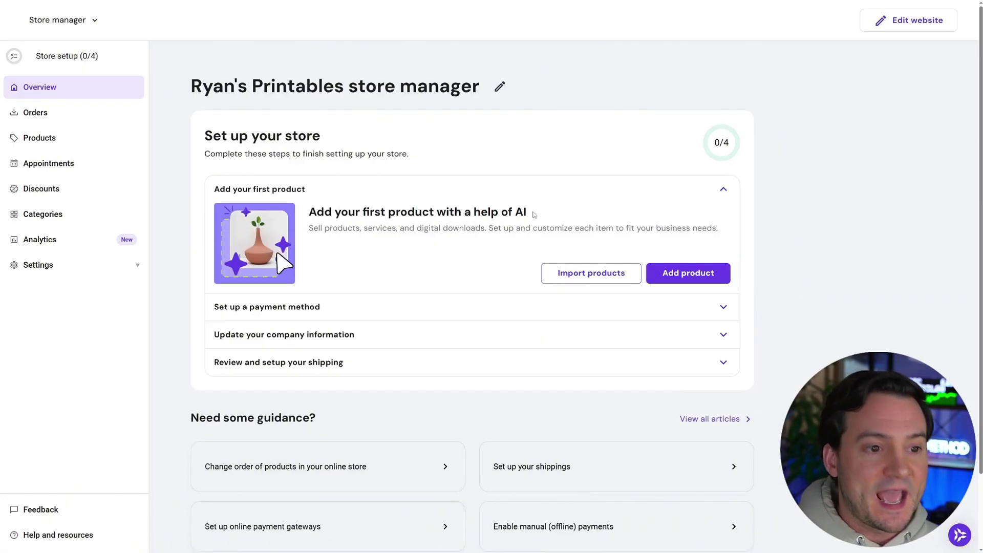
{"action": "left_click_drag", "start_coordinate": [533, 214], "coordinate": [307, 211]}
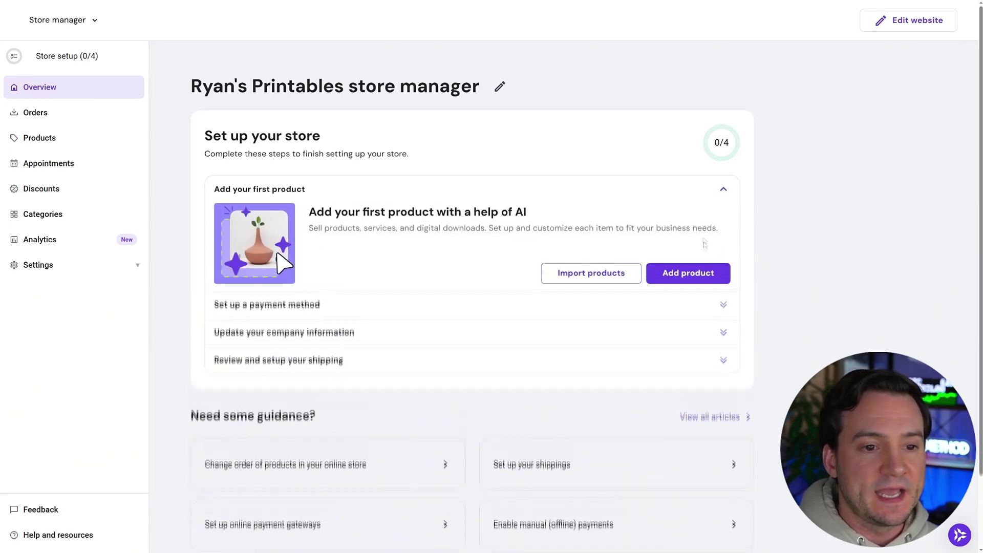
{"action": "left_click", "coordinate": [693, 275]}
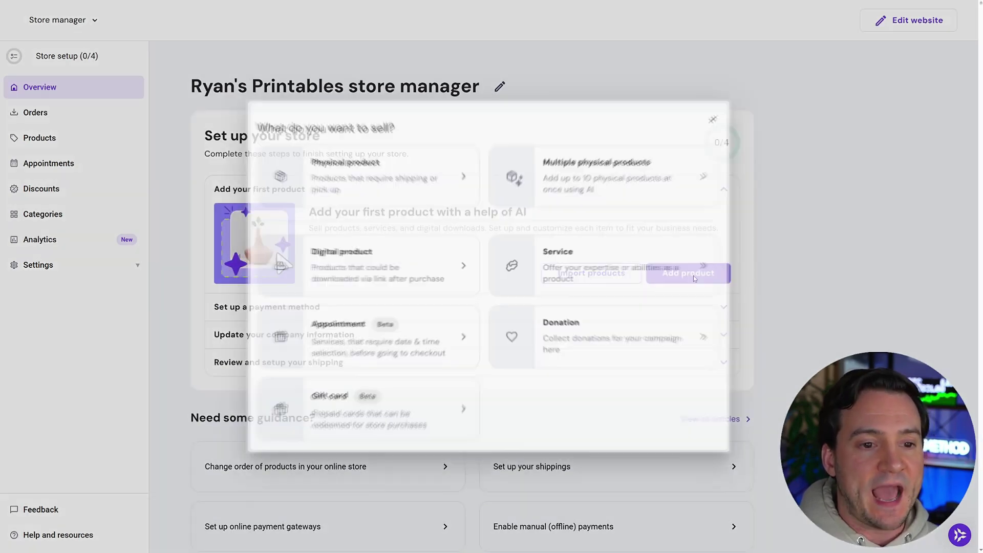
{"action": "left_click", "coordinate": [377, 267]}
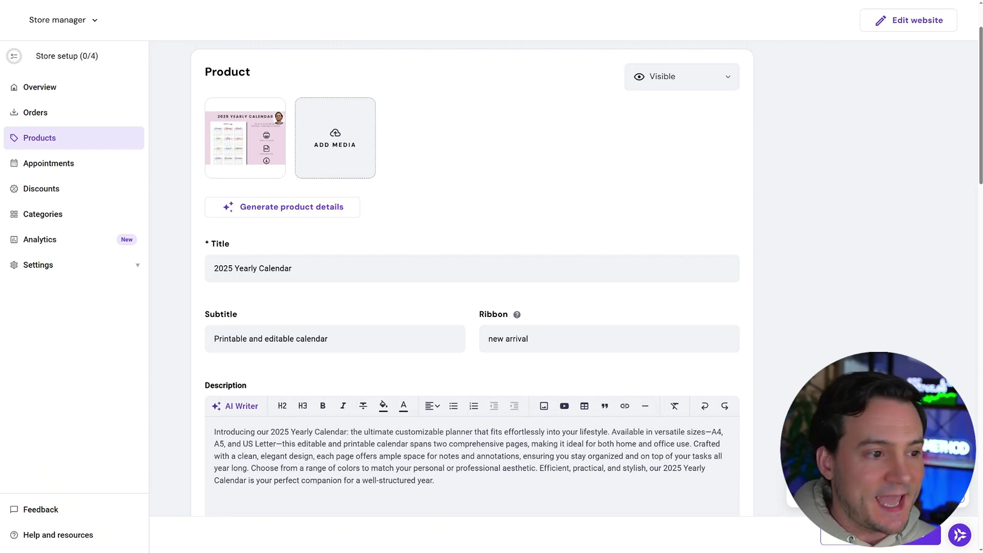
Step: Fill in the 2025 Yearly Calendar title, subtitle, new arrival ribbon and description
{"action": "left_click_drag", "start_coordinate": [328, 272], "coordinate": [213, 269]}
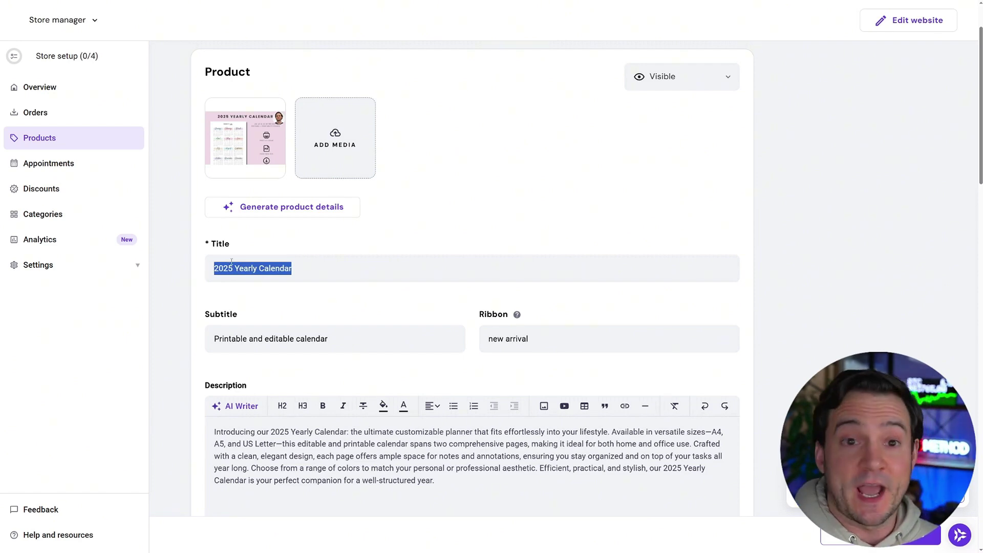
{"action": "scroll", "coordinate": [271, 281], "scroll_direction": "down", "scroll_amount": 2}
{"action": "left_click_drag", "start_coordinate": [358, 266], "coordinate": [210, 264]}
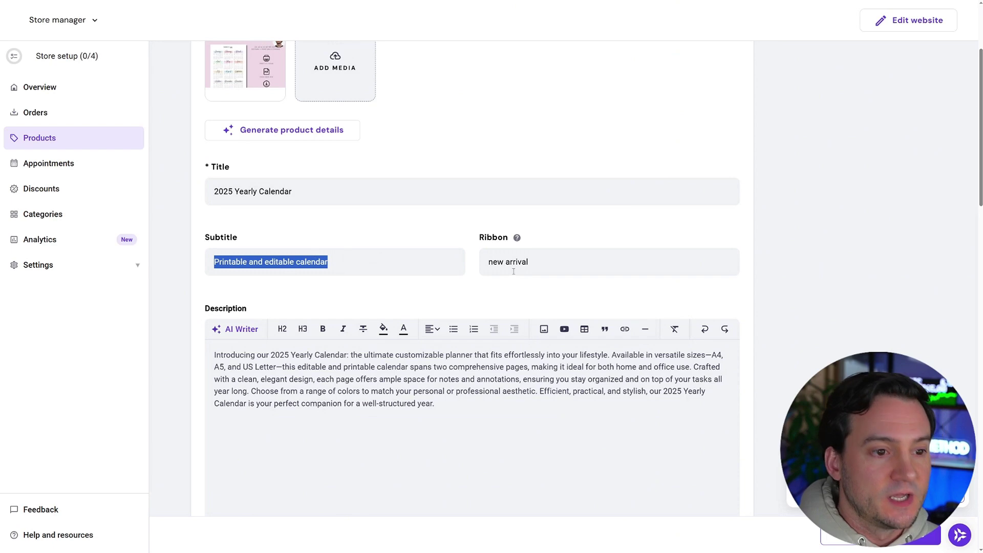
{"action": "left_click_drag", "start_coordinate": [532, 264], "coordinate": [469, 261]}
{"action": "left_click", "coordinate": [345, 403]}
{"action": "scroll", "coordinate": [344, 403], "scroll_direction": "down", "scroll_amount": 2}
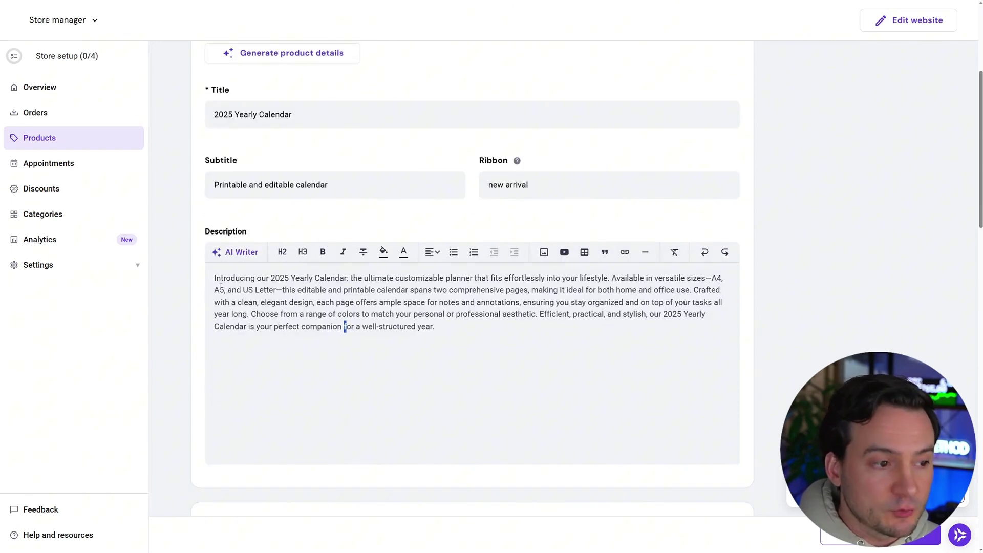
{"action": "left_click_drag", "start_coordinate": [214, 278], "coordinate": [435, 326]}
{"action": "left_click", "coordinate": [470, 341]}
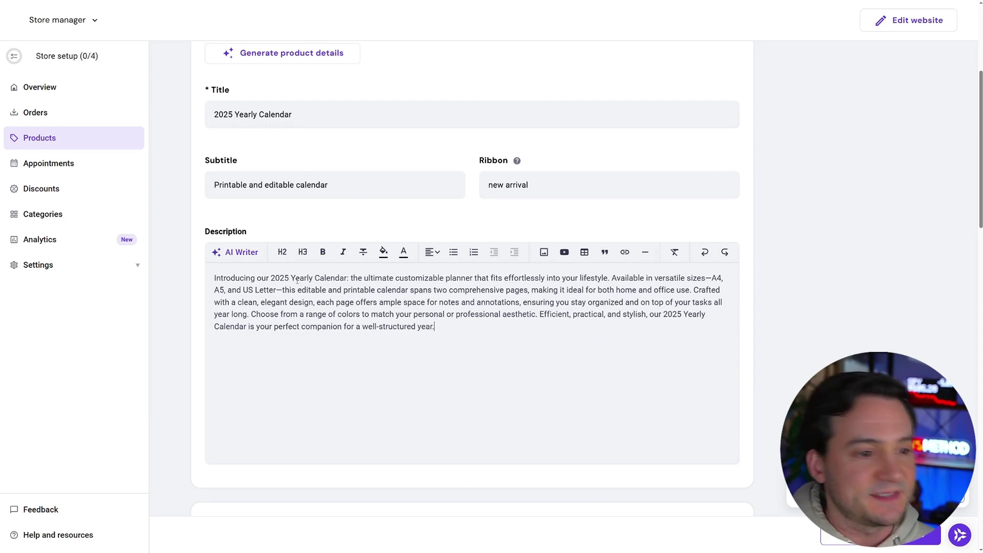
Step: Screenshot and copy the product details, then scroll toward the Pricing section
{"action": "scroll", "coordinate": [770, 339], "scroll_direction": "down", "scroll_amount": 3}
{"action": "scroll", "coordinate": [757, 333], "scroll_direction": "up", "scroll_amount": 5}
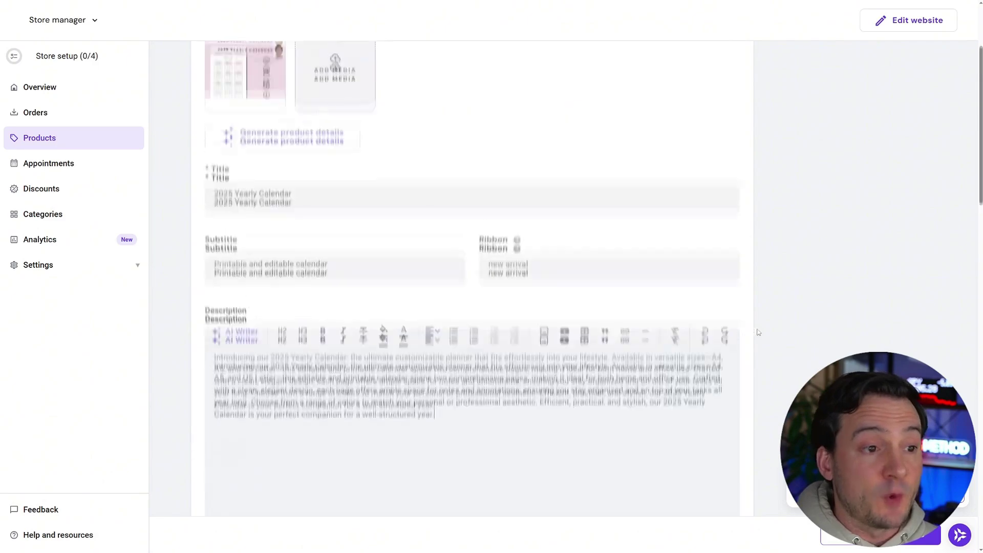
{"action": "key", "text": "Print"}
{"action": "left_click_drag", "start_coordinate": [191, 227], "coordinate": [413, 265]}
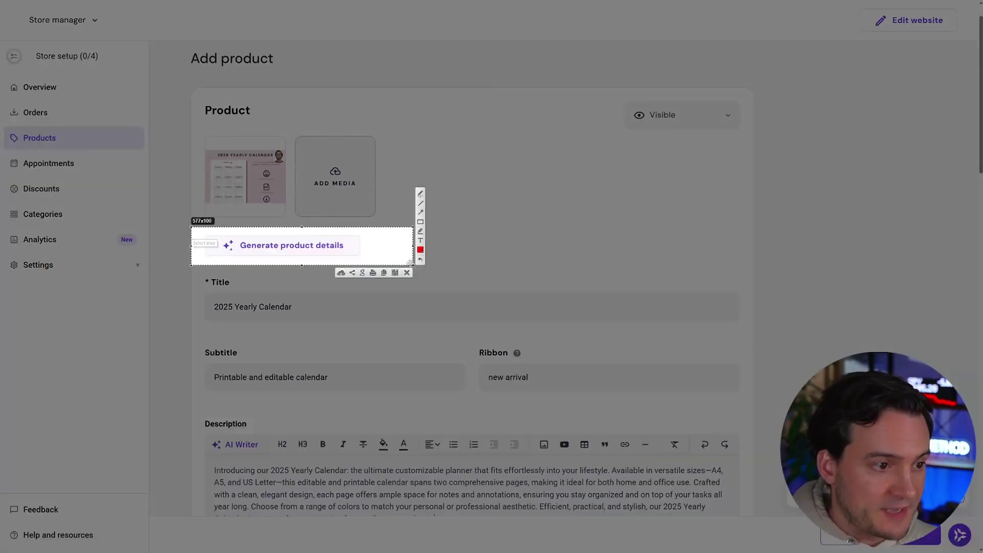
{"action": "key", "text": "ctrl+c"}
{"action": "scroll", "coordinate": [796, 291], "scroll_direction": "down", "scroll_amount": 8}
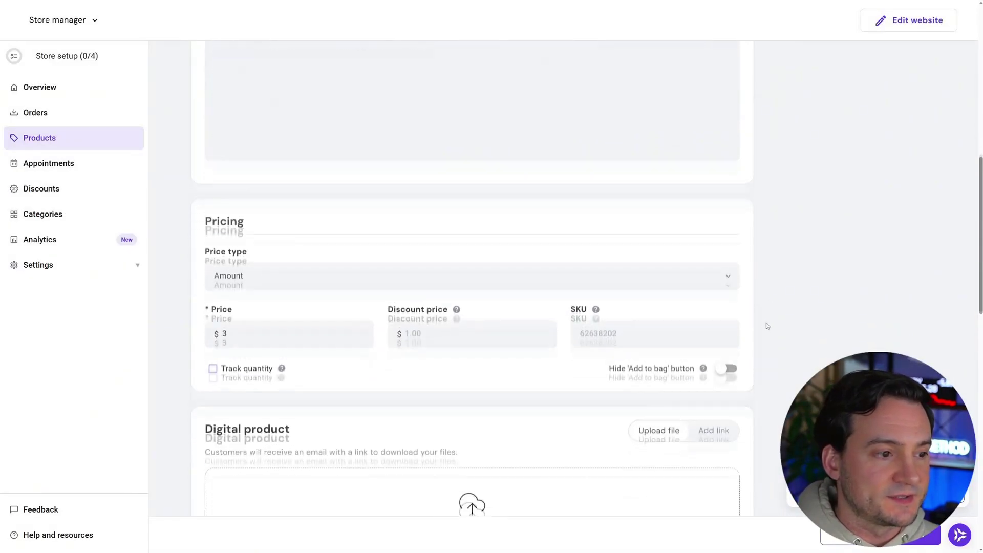
Step: Keep the price at 3 and set a discount price of 1.50
{"action": "scroll", "coordinate": [766, 325], "scroll_direction": "down", "scroll_amount": 2}
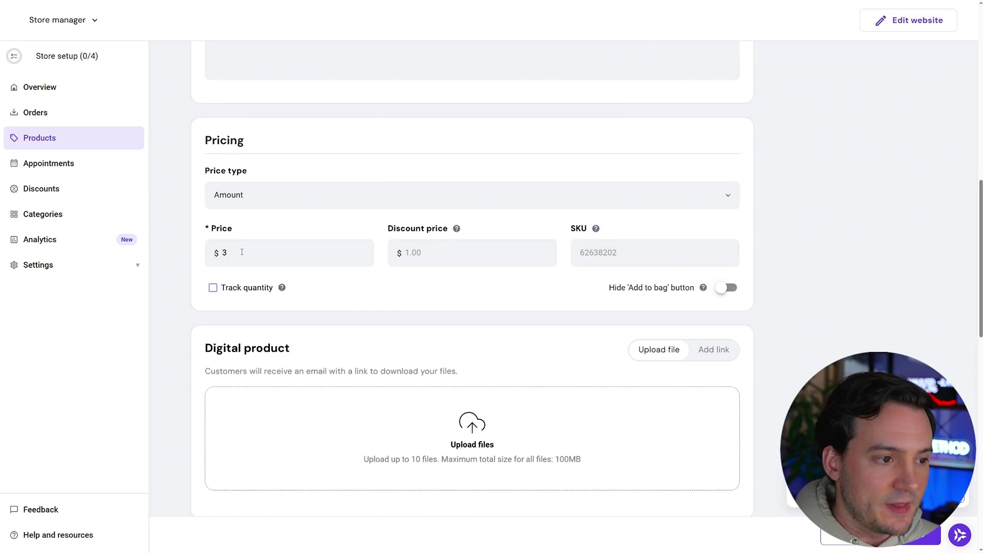
{"action": "left_click_drag", "start_coordinate": [241, 251], "coordinate": [183, 254]}
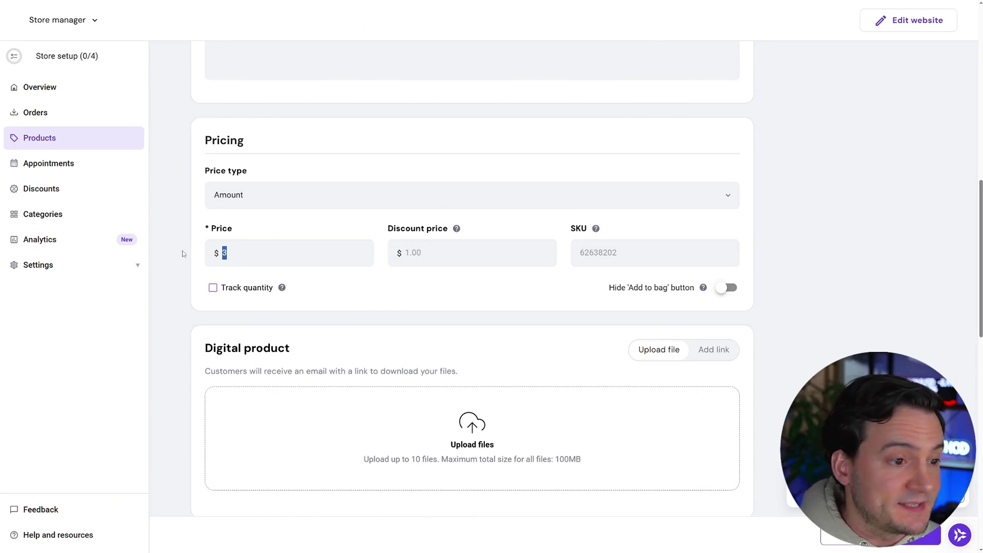
{"action": "left_click", "coordinate": [439, 253]}
{"action": "type", "text": "1"}
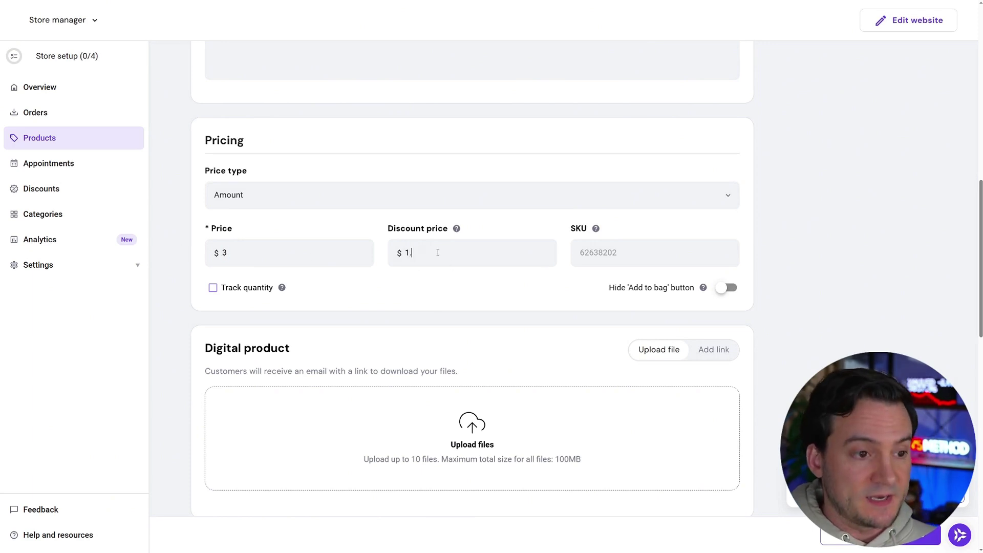
{"action": "type", "text": ".50"}
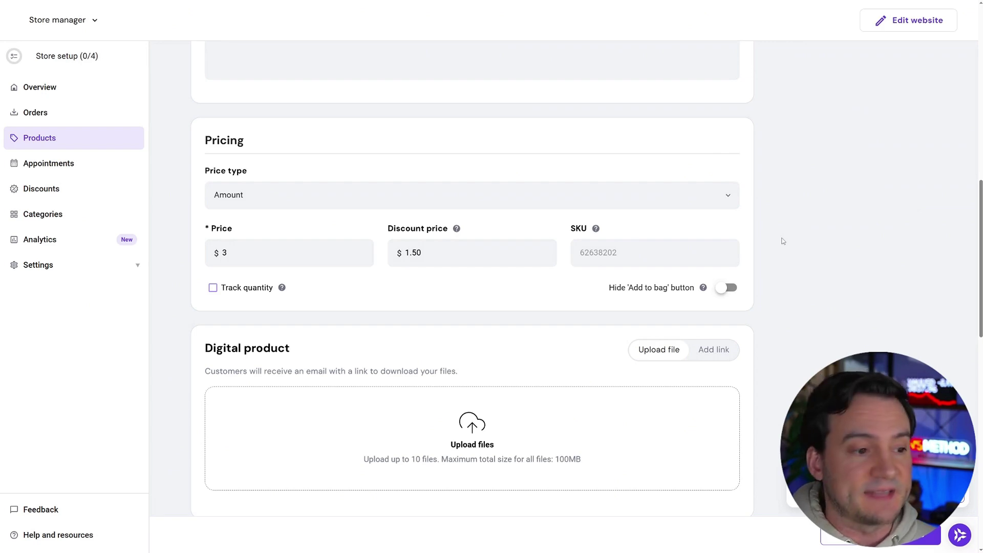
Step: Capture the pricing section and finish adding the product to the store
{"action": "scroll", "coordinate": [765, 235], "scroll_direction": "down", "scroll_amount": 2}
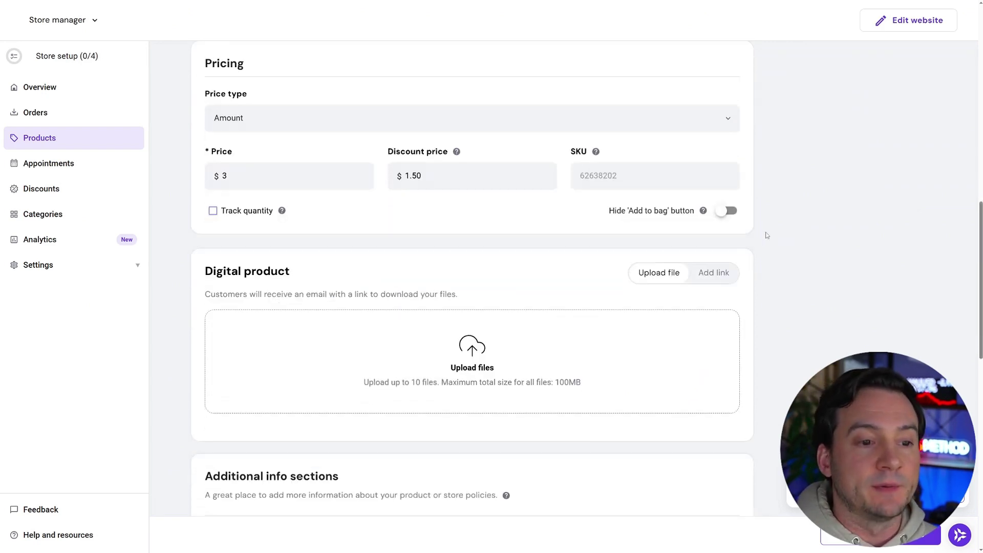
{"action": "scroll", "coordinate": [767, 235], "scroll_direction": "down", "scroll_amount": 2}
{"action": "key", "text": "Print"}
{"action": "left_click_drag", "start_coordinate": [284, 201], "coordinate": [809, 364]}
{"action": "left_click", "coordinate": [799, 378]}
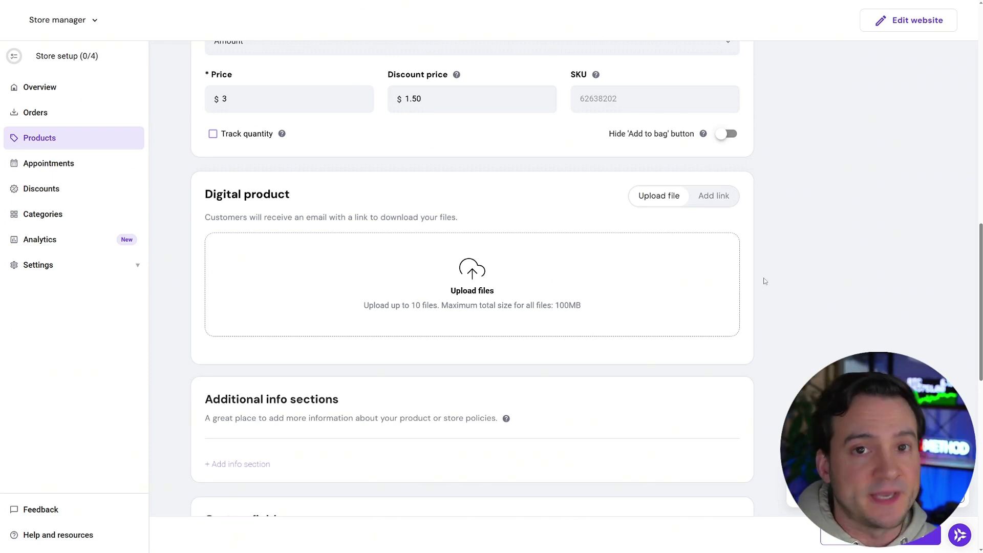
{"action": "scroll", "coordinate": [773, 280], "scroll_direction": "down", "scroll_amount": 4}
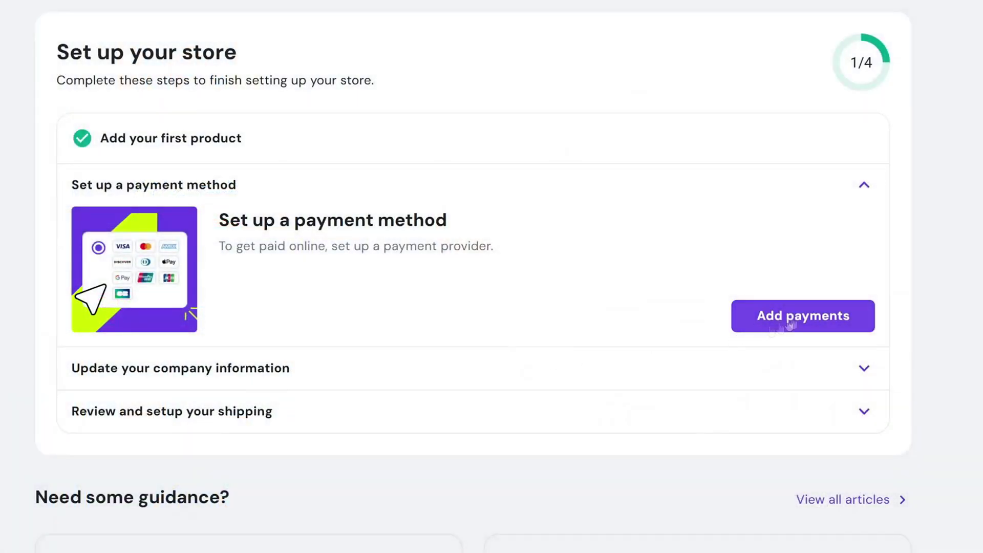
Step: Open Add payments, dismiss the business location reminder and scroll to the payment providers
{"action": "left_click", "coordinate": [785, 321]}
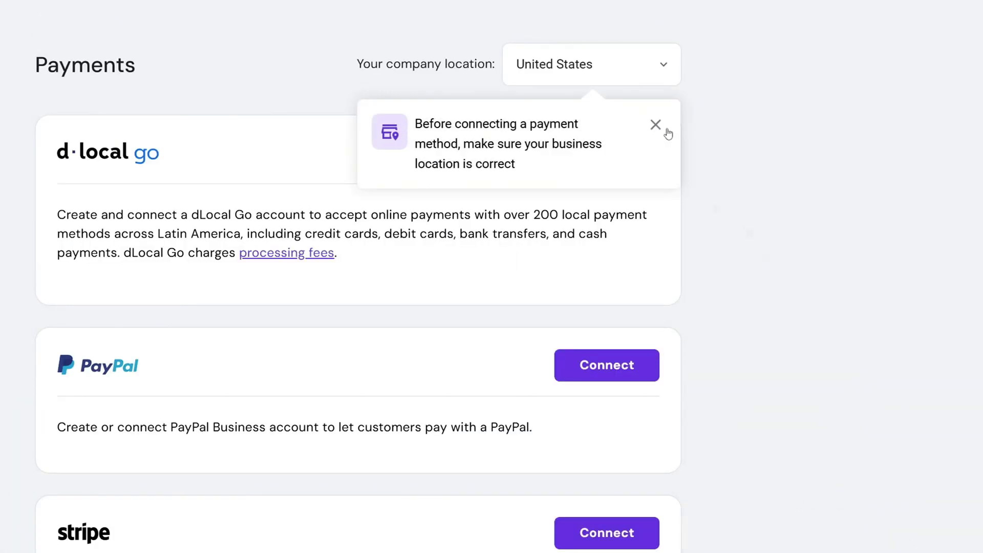
{"action": "left_click", "coordinate": [657, 125]}
{"action": "scroll", "coordinate": [683, 296], "scroll_direction": "down", "scroll_amount": 5}
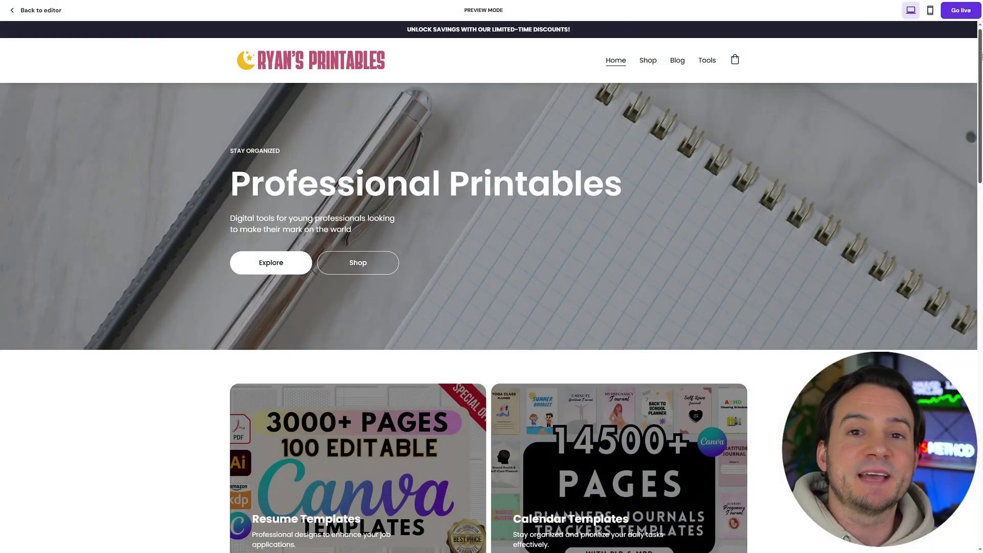
Step: Scroll the preview to the product grid and view the 2025 Life Planner product page
{"action": "scroll", "coordinate": [488, 287], "scroll_direction": "down", "scroll_amount": 3}
{"action": "scroll", "coordinate": [973, 135], "scroll_direction": "down", "scroll_amount": 4}
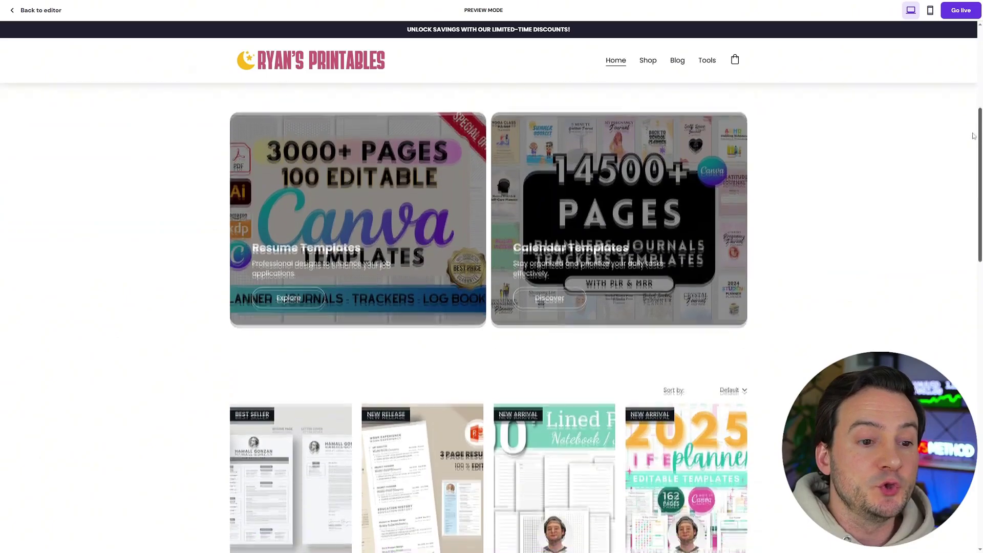
{"action": "left_click_drag", "start_coordinate": [973, 135], "coordinate": [978, 203]}
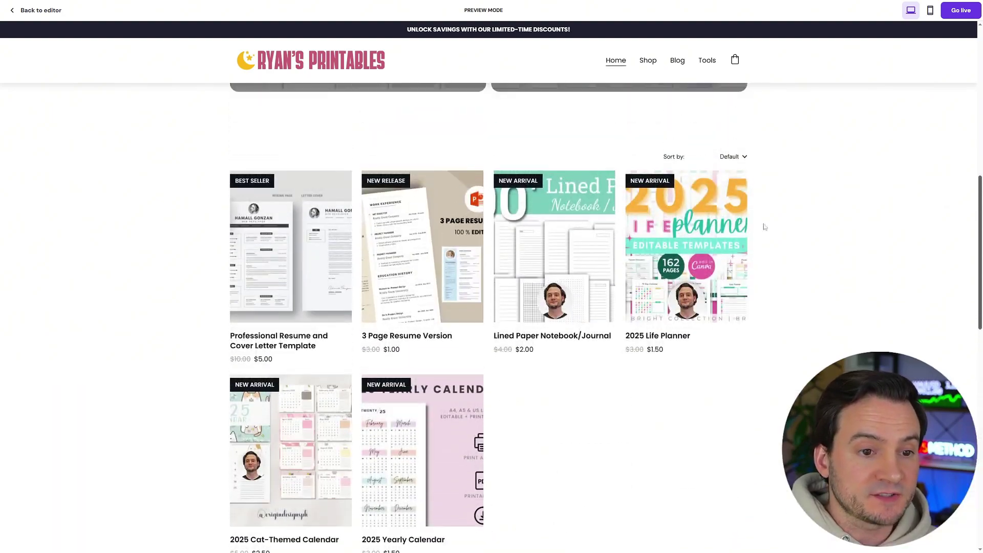
{"action": "left_click", "coordinate": [709, 238]}
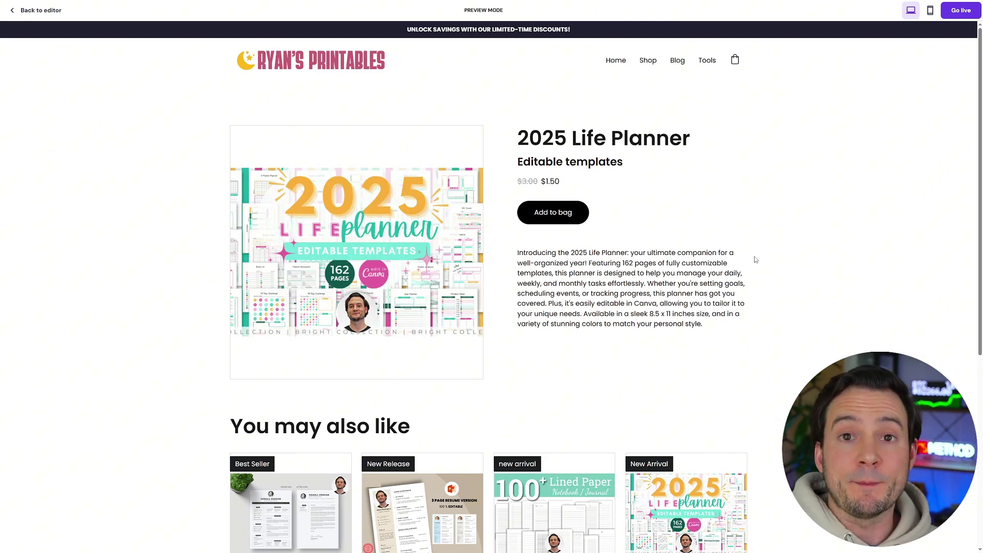
{"action": "scroll", "coordinate": [755, 259], "scroll_direction": "down", "scroll_amount": 5}
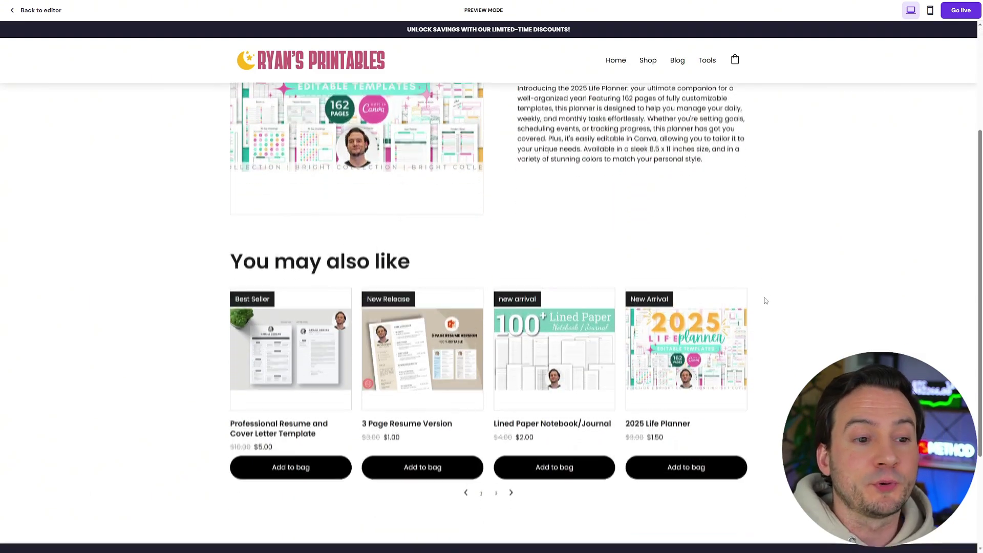
{"action": "scroll", "coordinate": [763, 317], "scroll_direction": "down", "scroll_amount": 1}
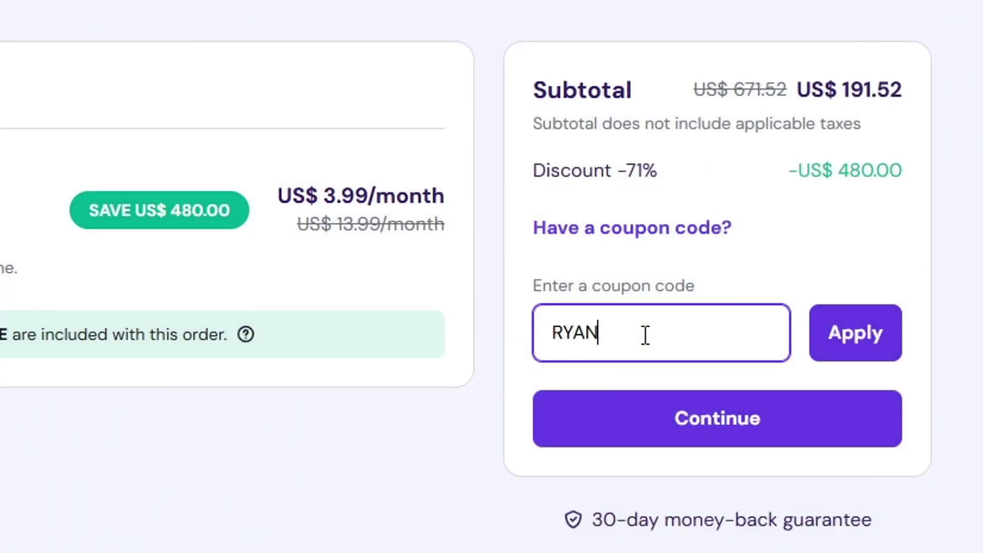
Step: Apply the entered coupon code to the hosting order in the checkout summary
{"action": "left_click", "coordinate": [874, 353]}
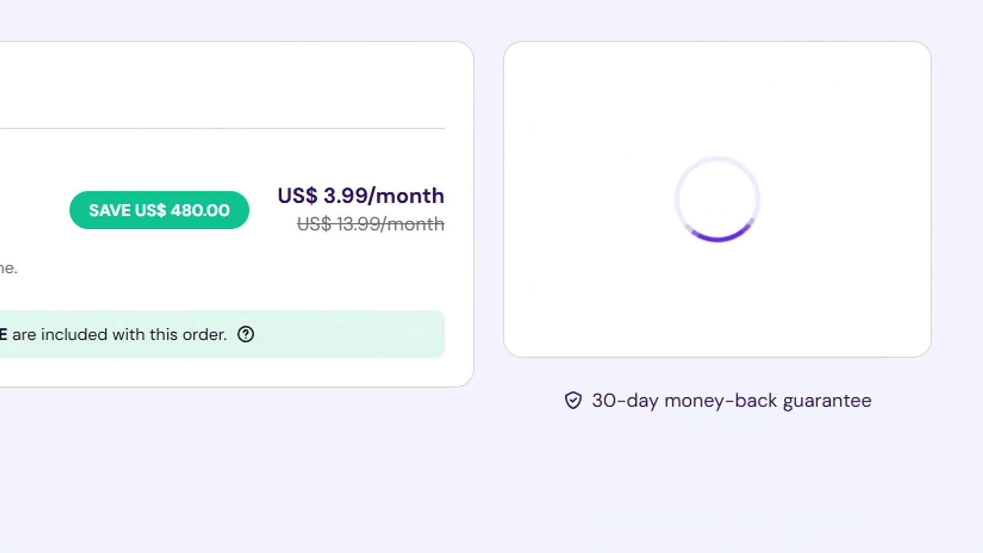